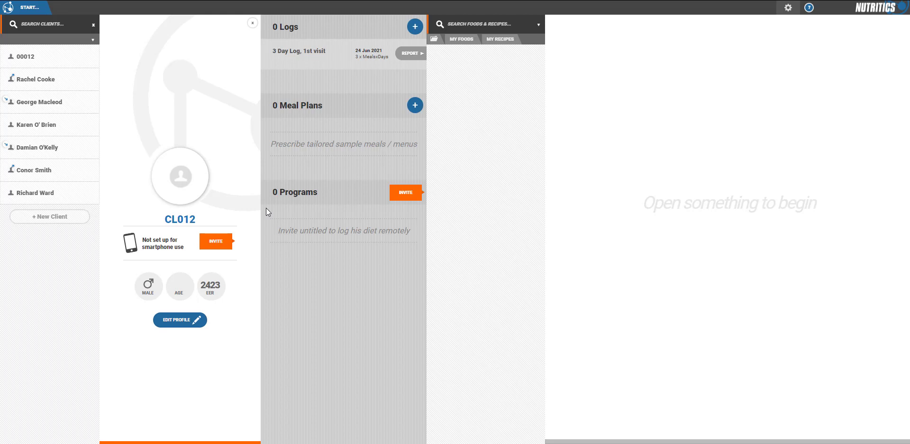
# Open the first listed client's profile to examine the personal details, lifestyle adjustments and nutrition requirements, and return to the client overview.
pyautogui.click(61, 51)
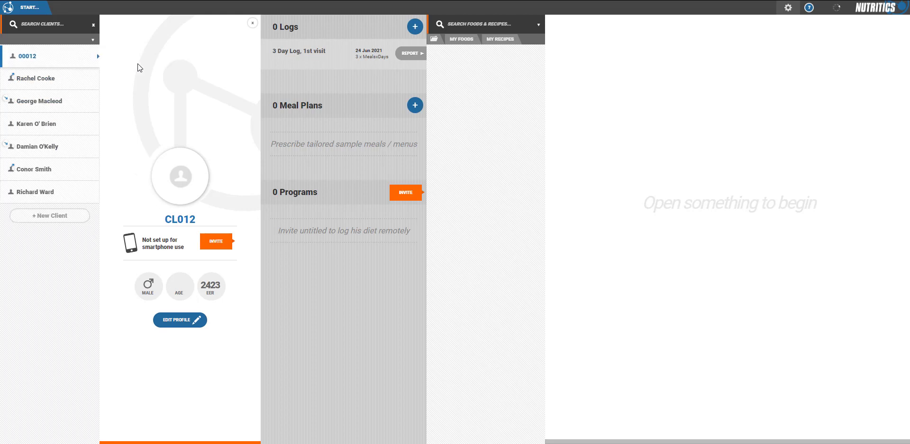
pyautogui.click(202, 324)
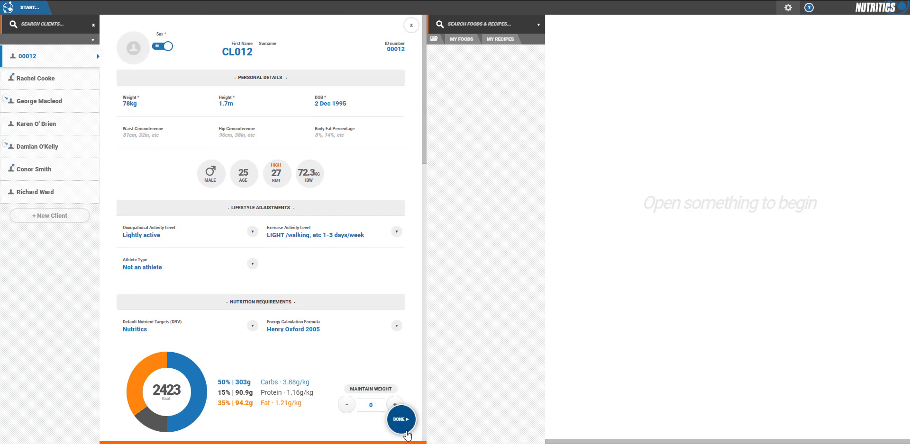
pyautogui.click(405, 431)
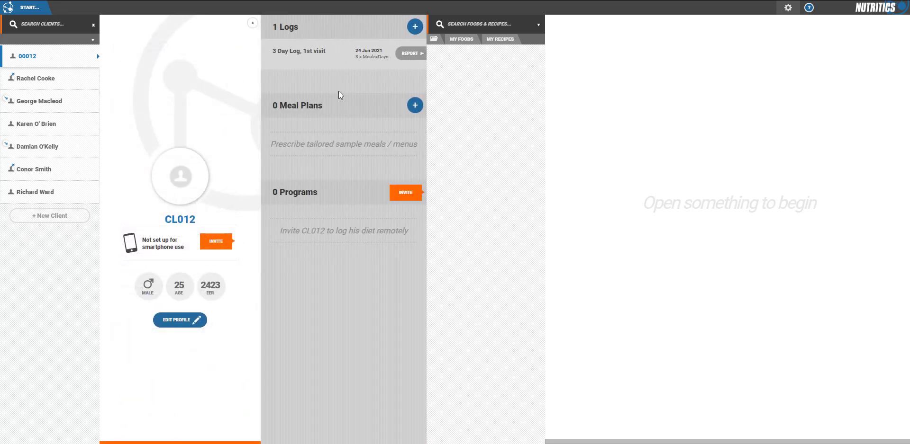
# Open the client's 3 Day Log, 1st visit, and show the custom fields for the Day 2 unsweetened almond milk entry.
pyautogui.click(343, 63)
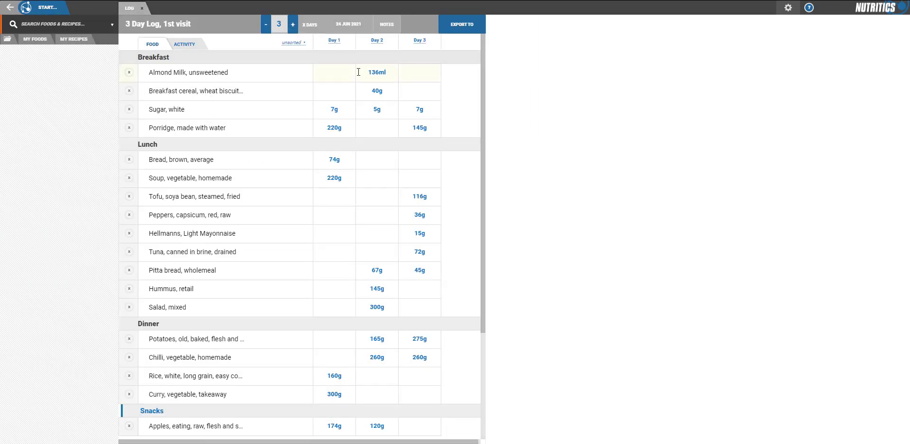
pyautogui.click(367, 76)
pyautogui.click(273, 93)
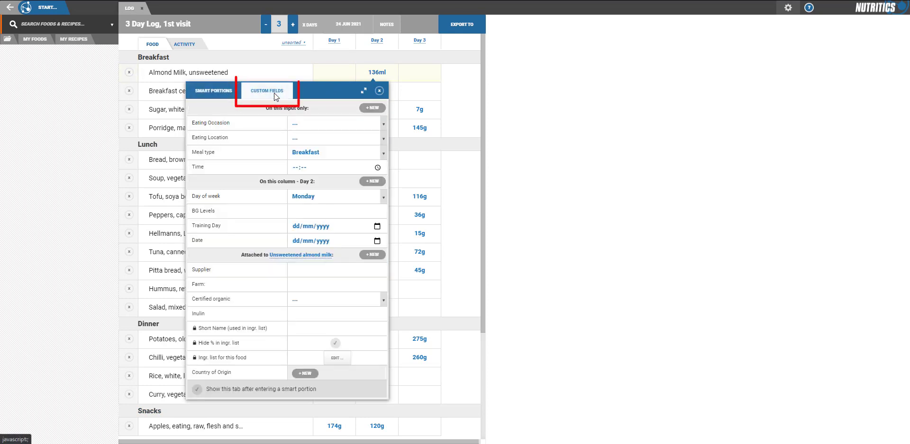
# Set the almond milk entry's eating occasion to Breakfast and its eating location to Home.
pyautogui.click(314, 124)
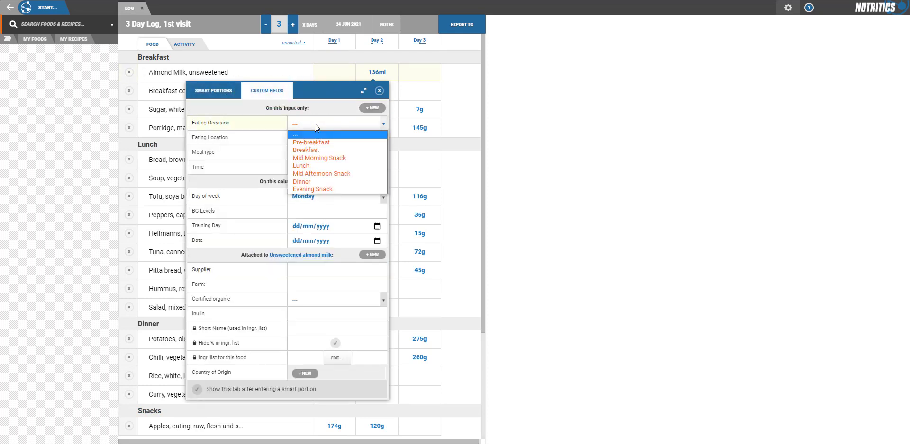
pyautogui.click(319, 150)
pyautogui.click(320, 139)
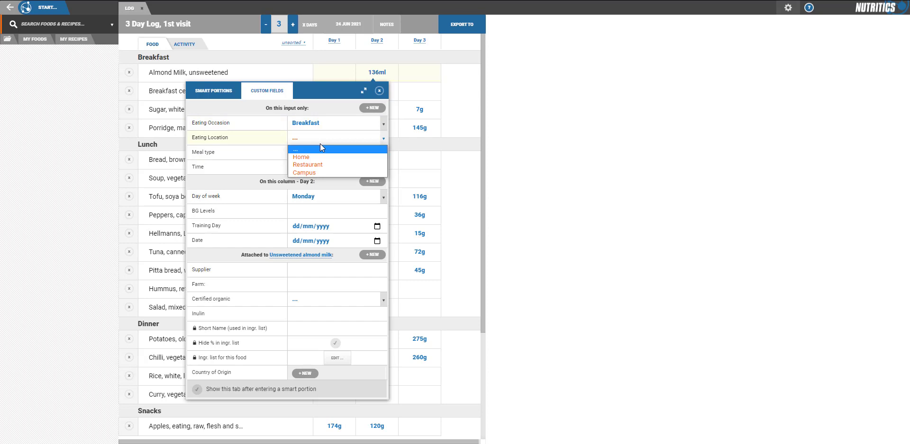
pyautogui.click(320, 156)
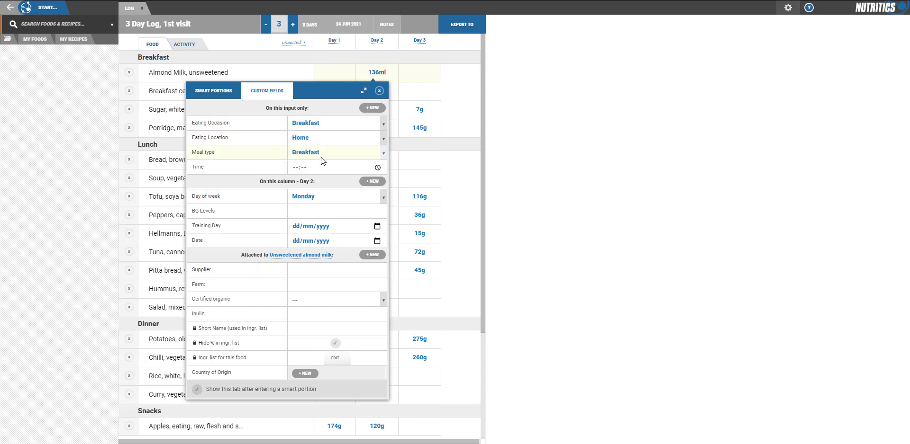
# Set the almond milk entry's time to 09:00 and enable showing the custom fields after entering a smart portion.
pyautogui.click(320, 157)
pyautogui.click(322, 169)
pyautogui.click(310, 167)
pyautogui.write('0900')
pyautogui.click(273, 169)
pyautogui.click(197, 391)
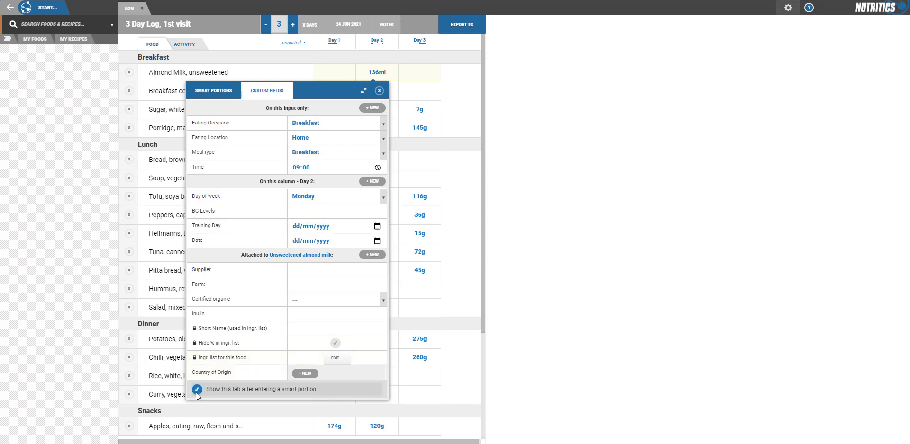
# Add a new custom field named Folic Acid with the field type Nutrient, available on all log entries.
pyautogui.click(375, 108)
pyautogui.click(399, 221)
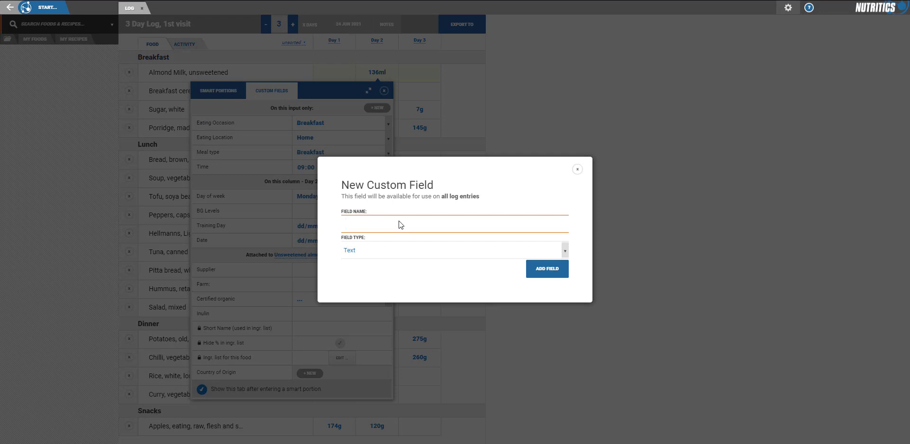
pyautogui.click(398, 250)
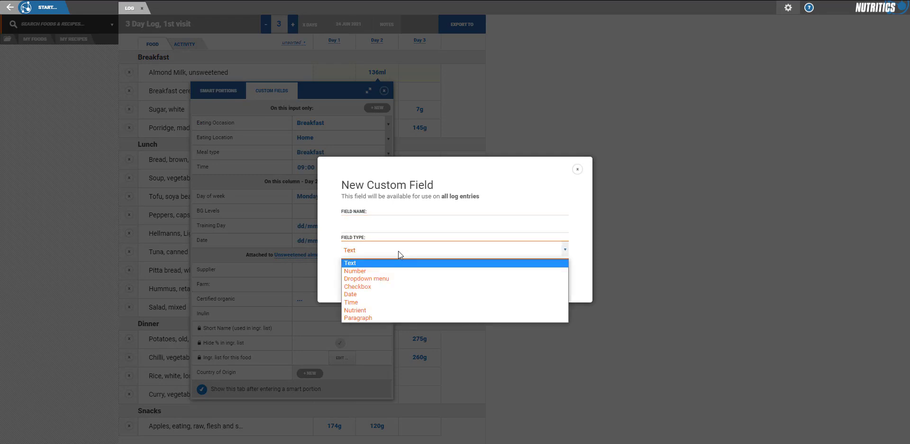
pyautogui.click(403, 224)
pyautogui.write('Folic Acid')
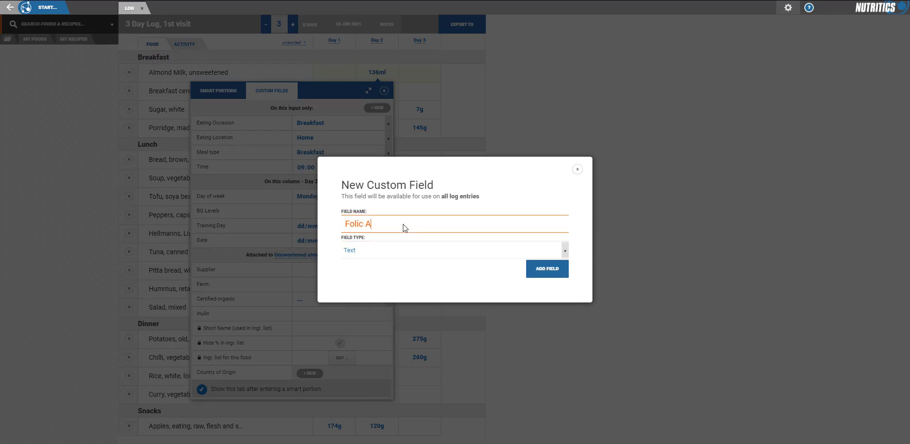
pyautogui.click(399, 247)
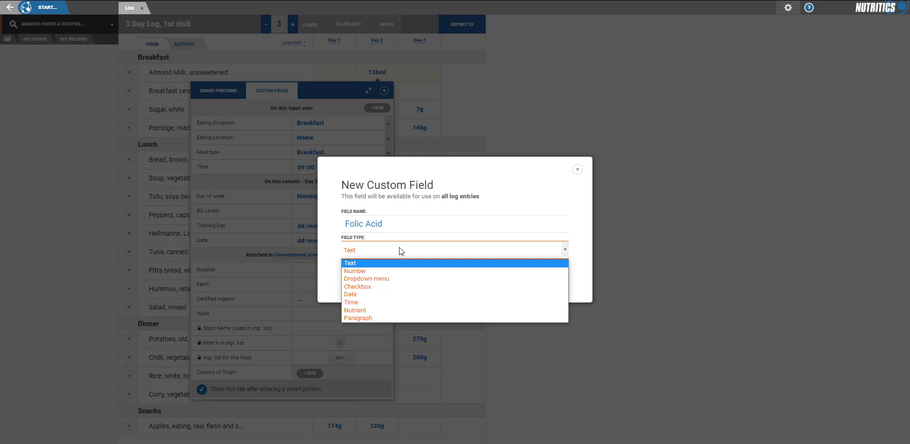
pyautogui.click(397, 309)
pyautogui.click(541, 274)
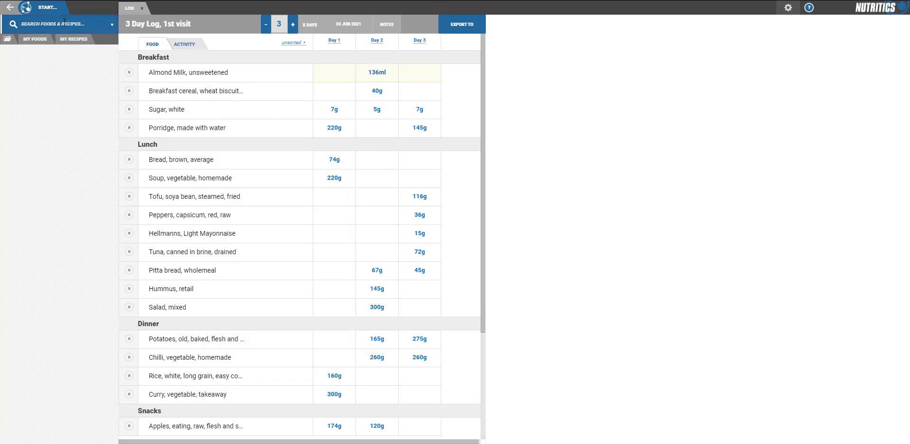
# Search the foods and recipes for "apple".
pyautogui.click(64, 22)
pyautogui.write('apple')
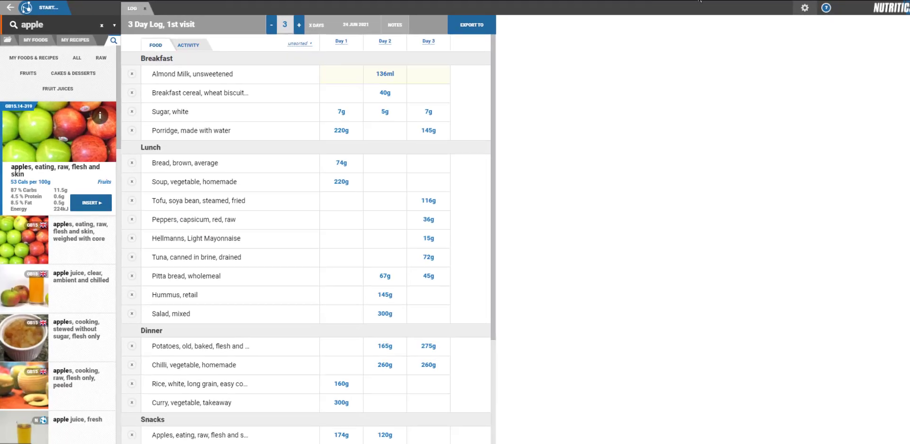
# Set Search Results Nutrient 4 to Folic Acid (B9) Synthetic in the advanced preferences and return to the log.
pyautogui.click(787, 7)
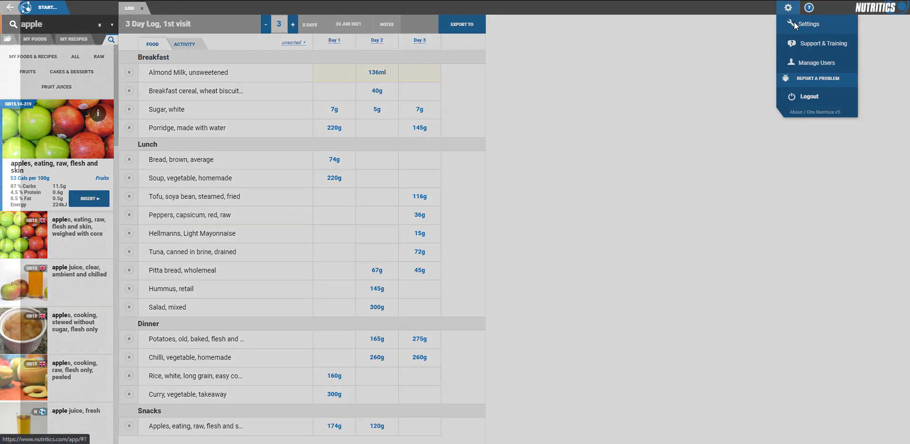
pyautogui.click(805, 24)
pyautogui.click(29, 224)
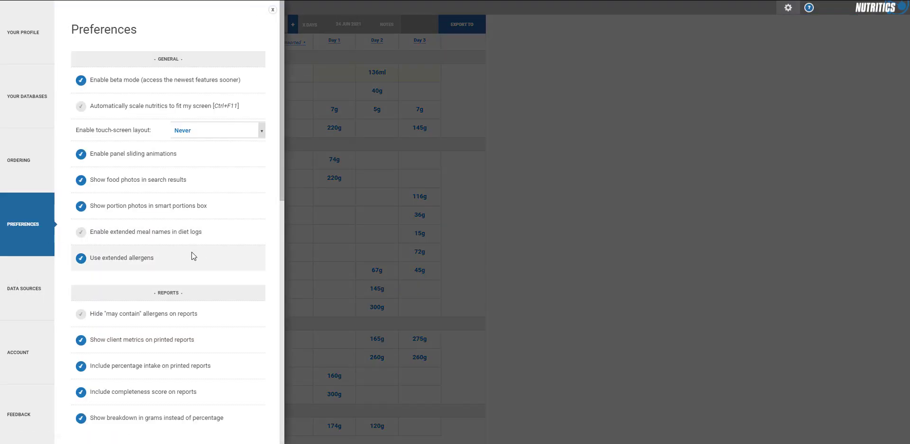
pyautogui.scroll(-8, 185, 253)
pyautogui.scroll(-4, 174, 253)
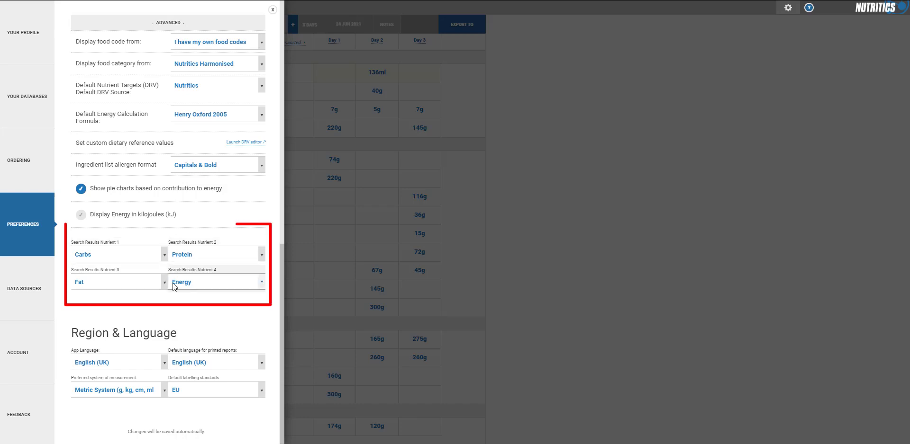
pyautogui.click(203, 282)
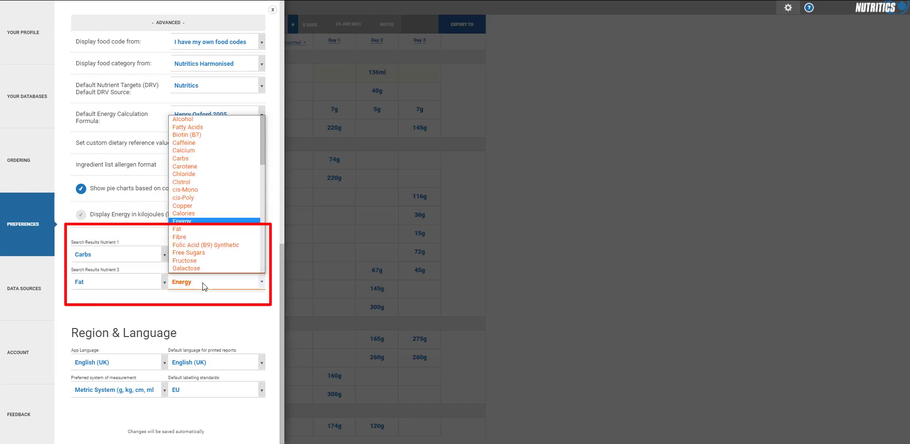
pyautogui.click(210, 245)
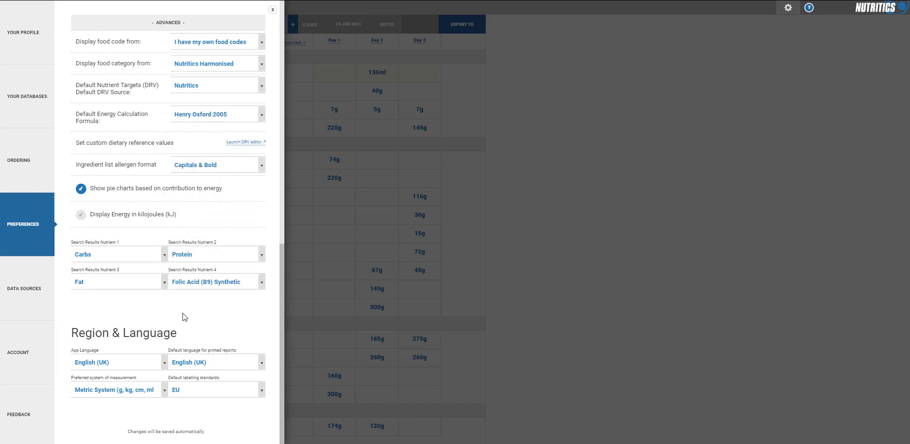
pyautogui.click(451, 235)
# Rerun the "apple" food search and view the nutrient summaries of the raw eating apples and the clear apple juice.
pyautogui.click(73, 26)
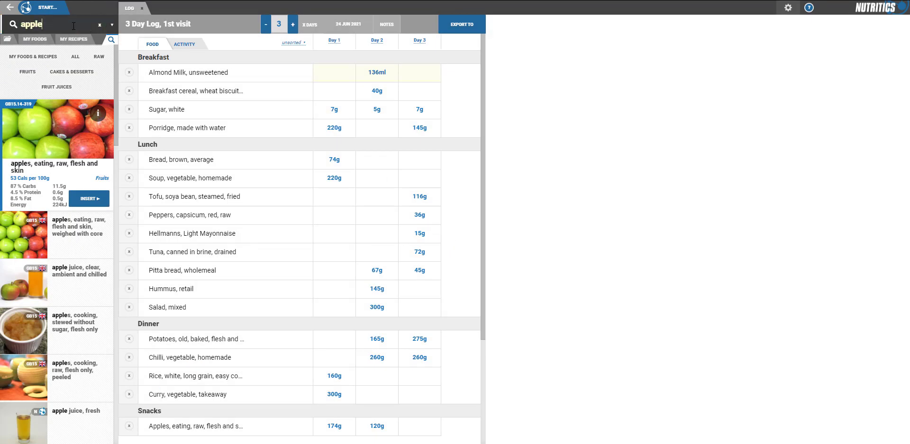
pyautogui.press('Return')
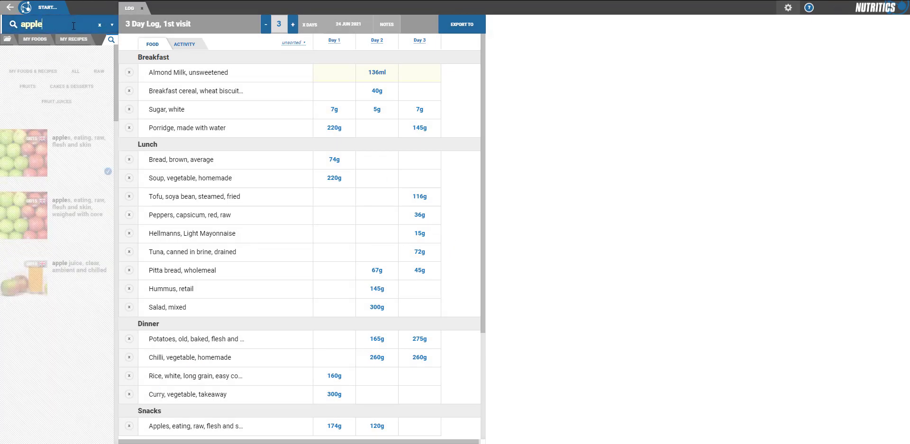
pyautogui.click(66, 121)
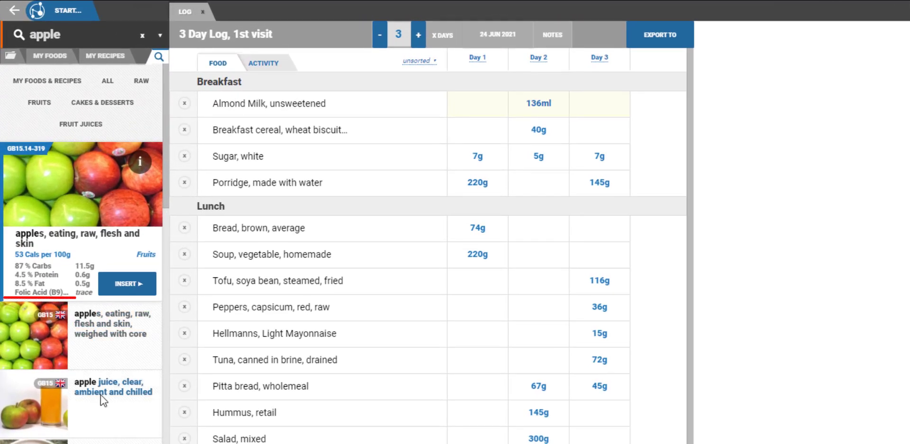
pyautogui.click(101, 395)
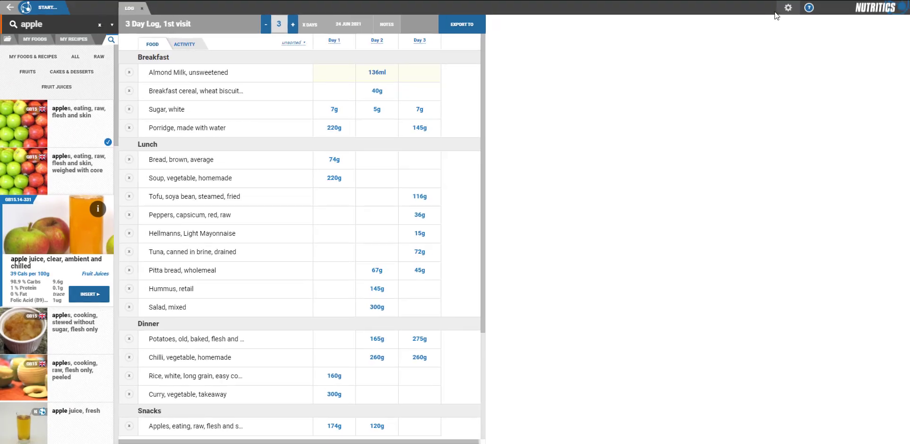
# Set the displayed food code source to IFC International Food Code (default) in the preferences, and expand the raw eating apples search result.
pyautogui.click(787, 8)
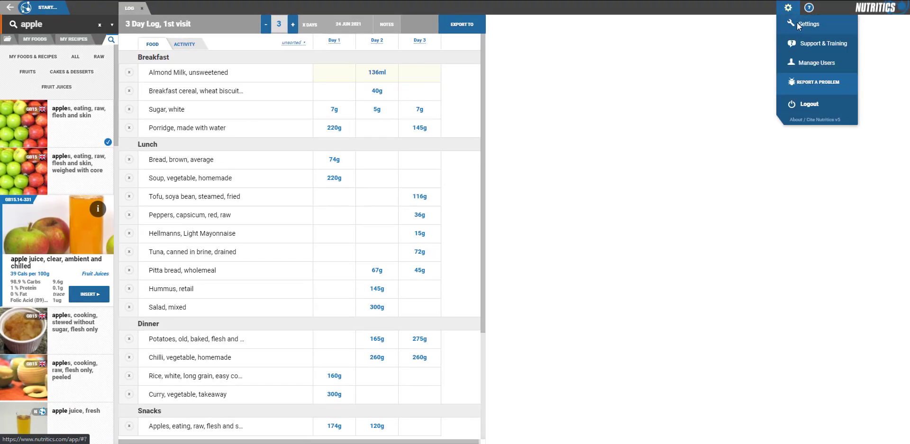
pyautogui.click(834, 21)
pyautogui.click(22, 240)
pyautogui.scroll(-7, 151, 265)
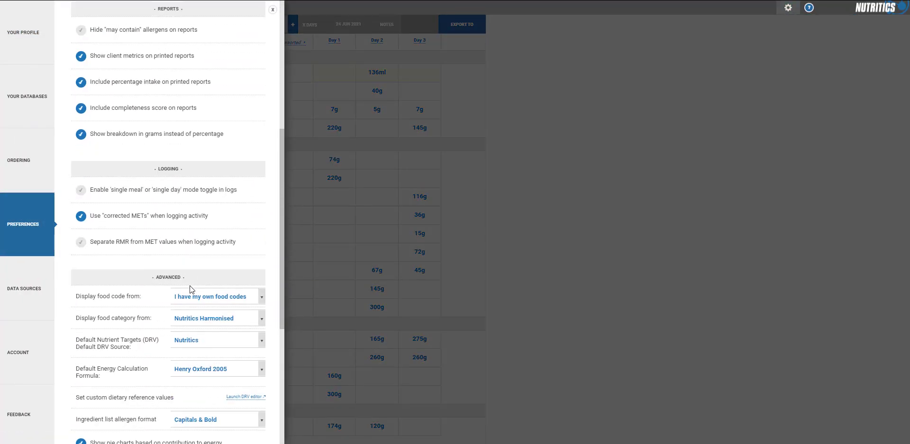
pyautogui.click(223, 231)
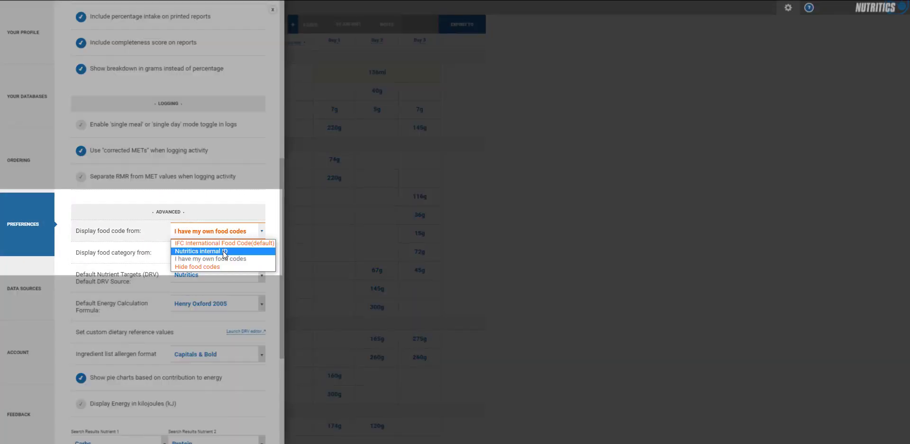
pyautogui.click(222, 251)
pyautogui.click(224, 234)
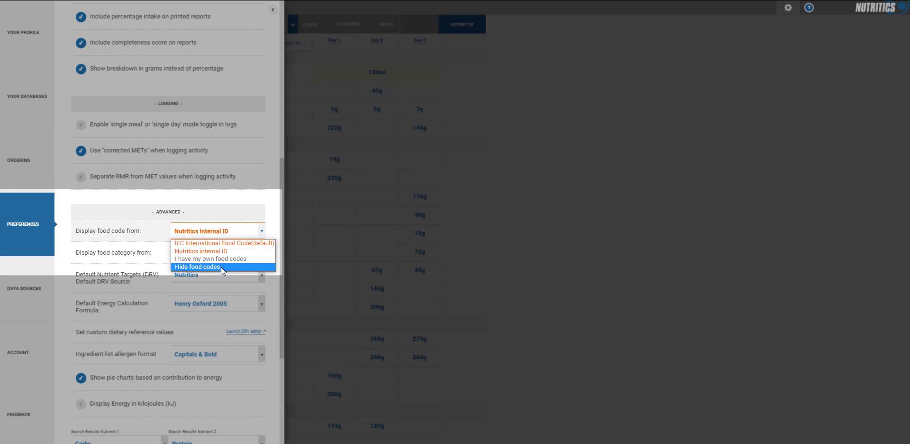
pyautogui.click(218, 244)
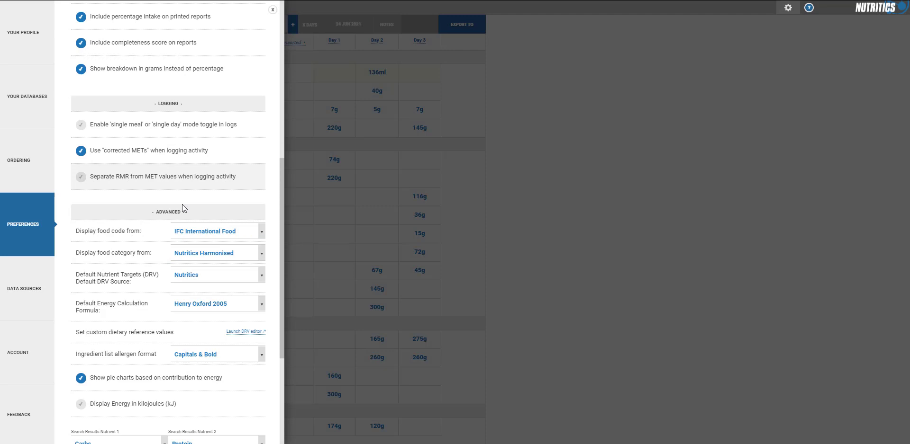
pyautogui.click(615, 192)
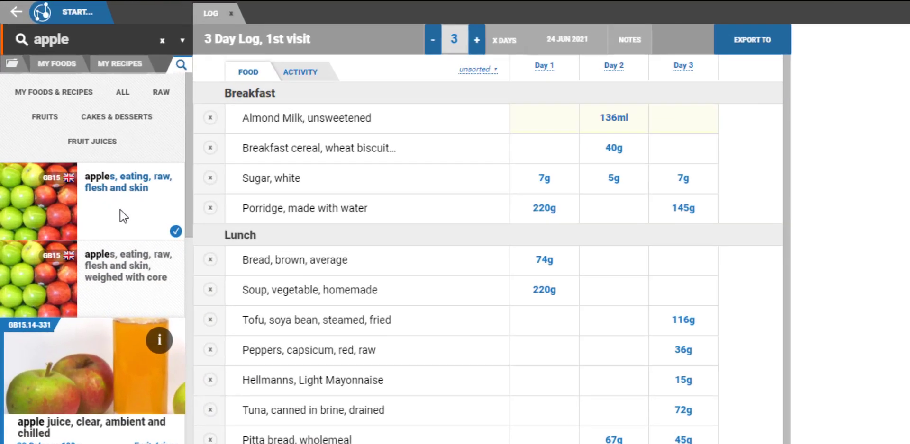
pyautogui.click(123, 216)
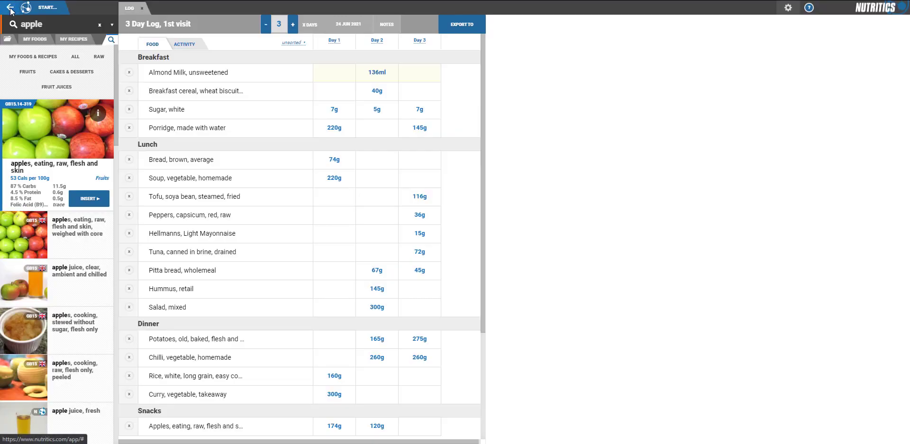
# Return to the client overview and open the selected client's profile at its Sharing section.
pyautogui.click(9, 7)
pyautogui.click(180, 320)
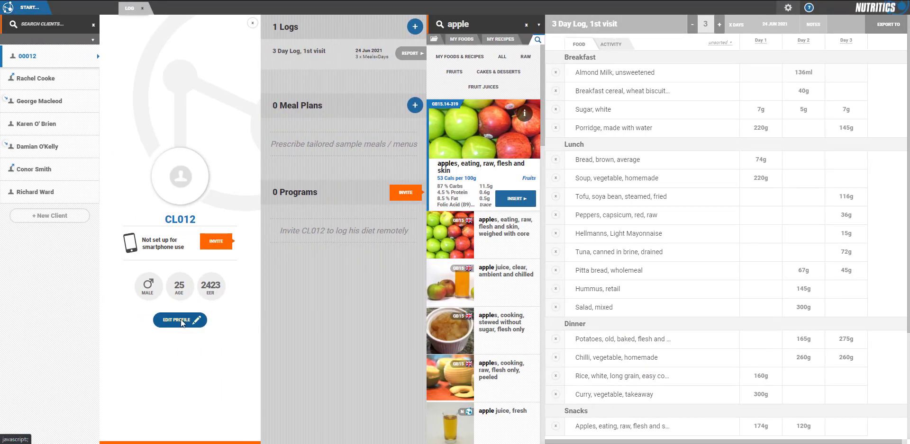
pyautogui.scroll(-5, 184, 369)
pyautogui.scroll(-4, 186, 336)
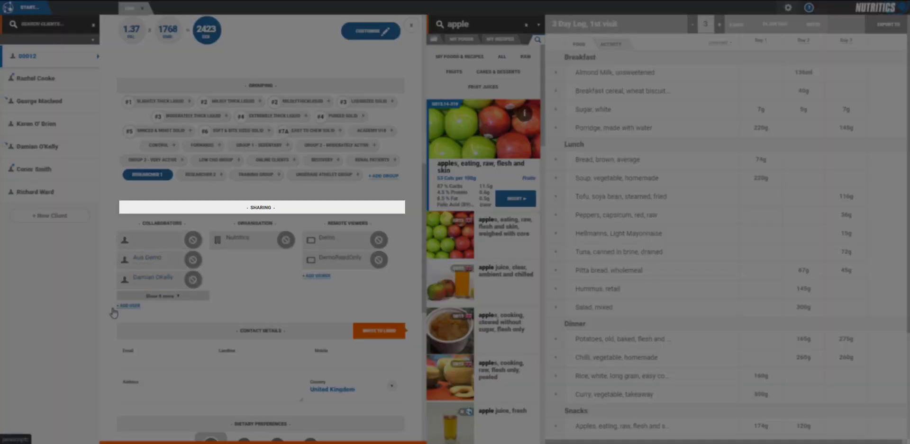
pyautogui.scroll(-1, 192, 212)
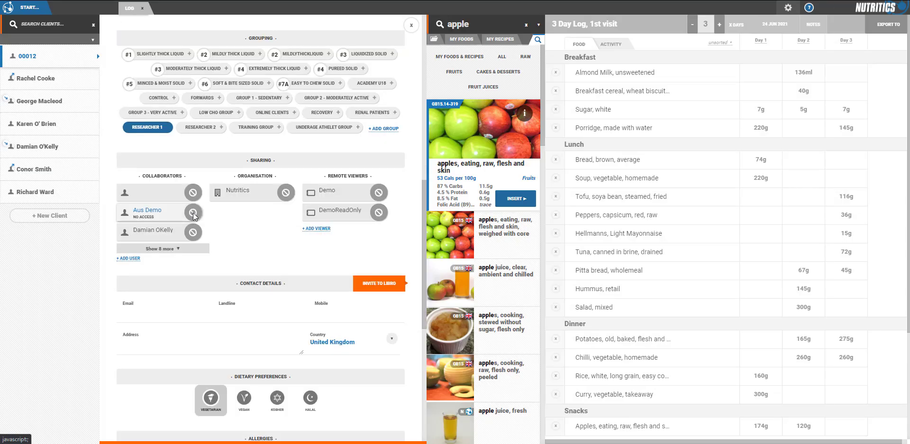
# Toggle the Aus Demo collaborator's access on and off, and try sharing the client with the Nutritics organisation.
pyautogui.click(192, 212)
pyautogui.click(192, 212)
pyautogui.click(284, 194)
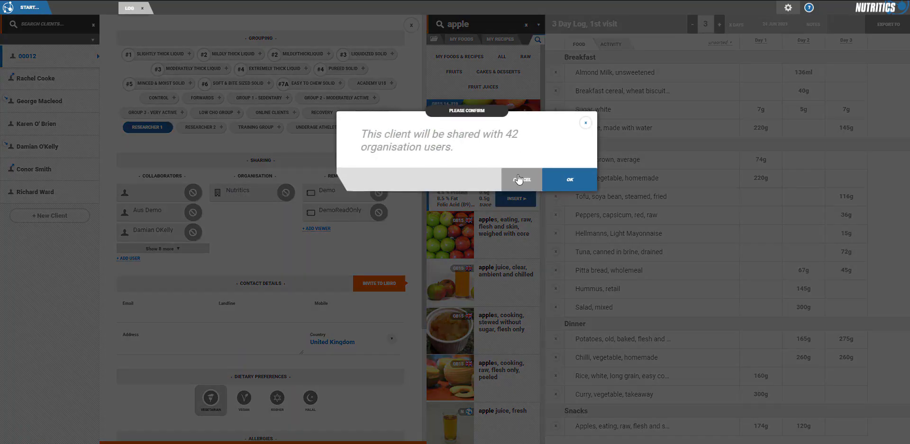
pyautogui.click(520, 180)
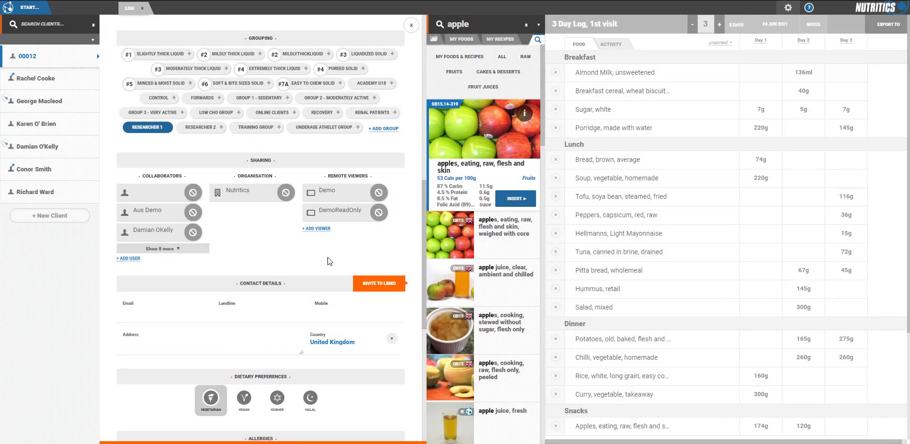
# Batch export the client's "3 Day Log, 1st visit" as a Detailed Food File CSV with recipes expanded.
pyautogui.scroll(5, 236, 145)
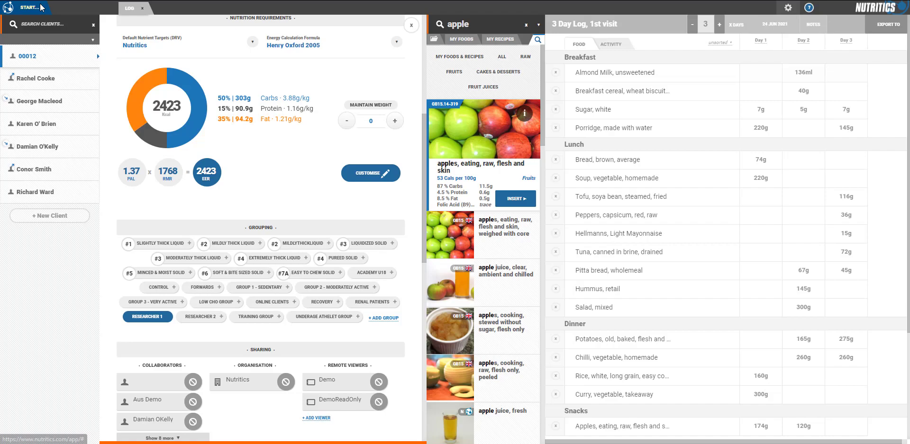
pyautogui.click(32, 7)
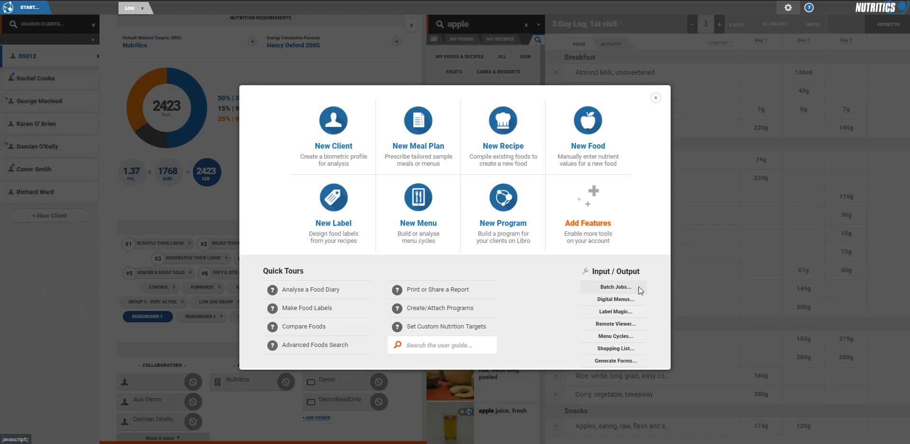
pyautogui.click(636, 288)
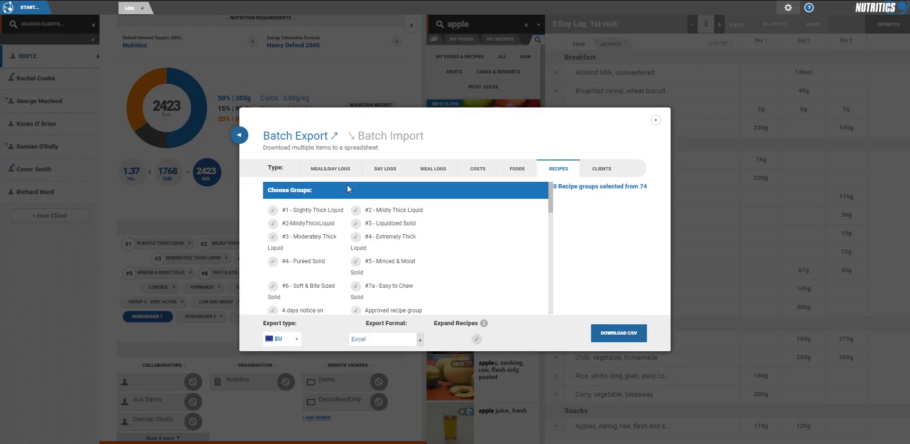
pyautogui.click(327, 175)
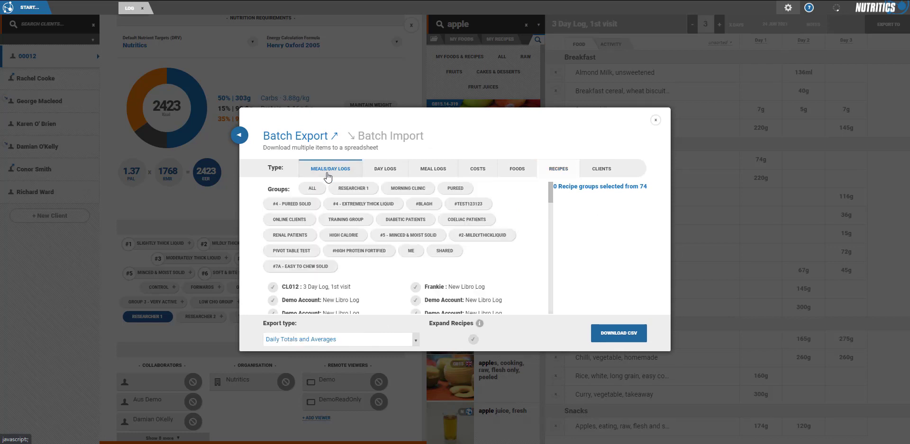
pyautogui.click(308, 274)
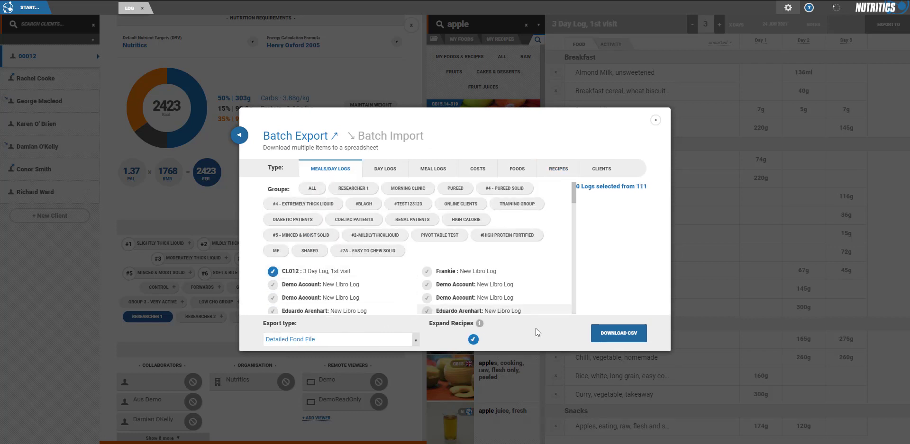
pyautogui.click(618, 333)
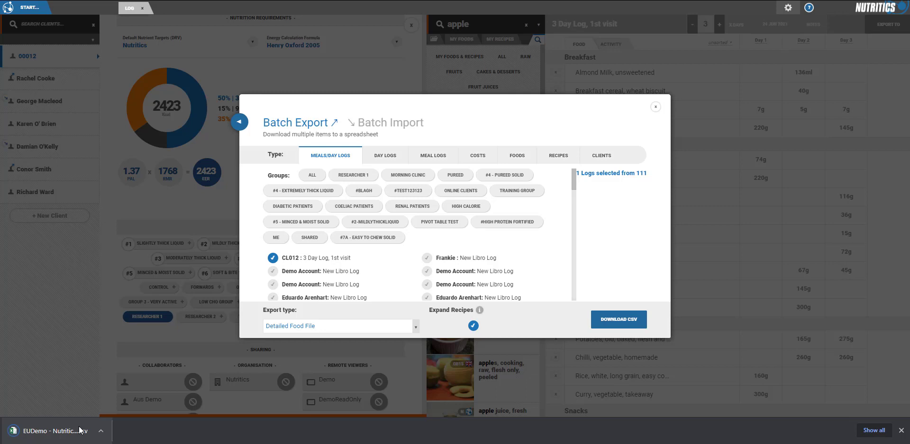
# Open the downloaded detailed food CSV in Excel and widen the Log Start Date and Log Modified columns to fit their contents.
pyautogui.click(70, 440)
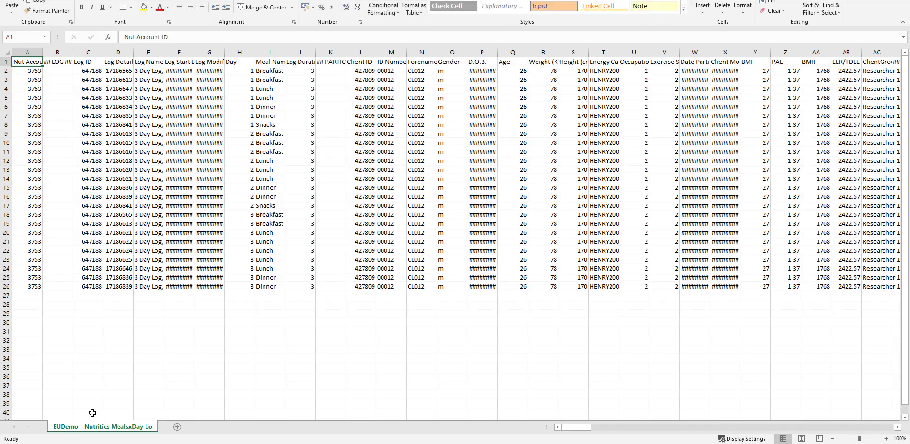
pyautogui.moveTo(194, 56); pyautogui.dragTo(250, 55)
pyautogui.doubleClick(249, 55)
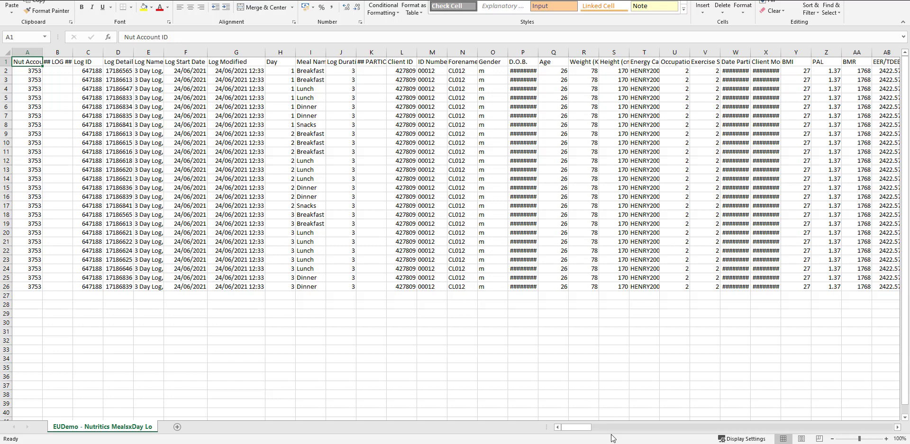
pyautogui.moveTo(577, 428); pyautogui.dragTo(642, 431)
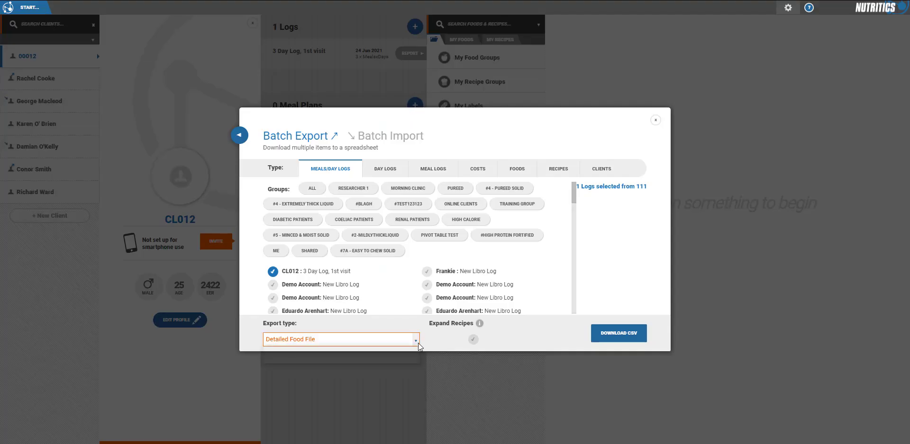
# Export the selected 3-day log as a Daily Totals and Averages CSV and open the downloaded file in Excel.
pyautogui.click(417, 343)
pyautogui.click(406, 359)
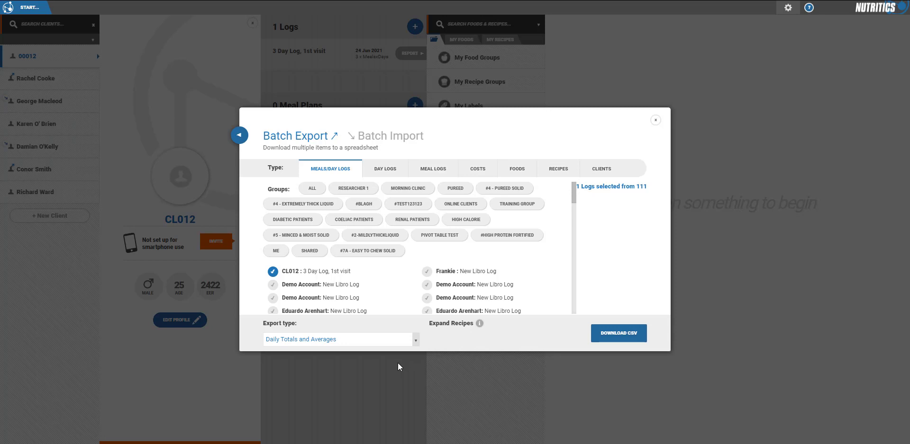
pyautogui.click(610, 337)
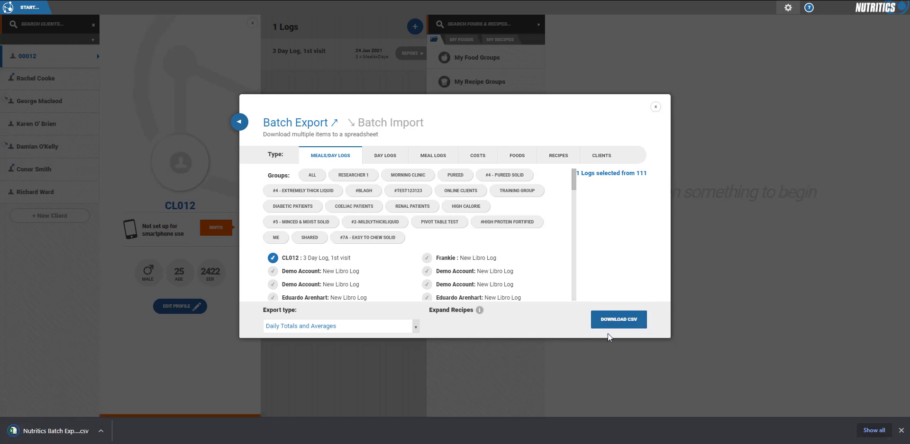
pyautogui.click(85, 429)
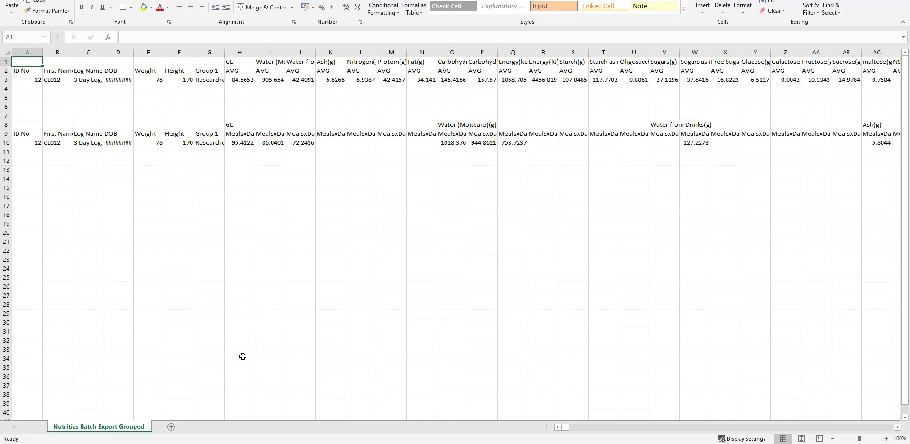
pyautogui.moveTo(568, 429)
pyautogui.mouseDown()
pyautogui.moveTo(619, 433)
pyautogui.moveTo(560, 428)
pyautogui.mouseUp()
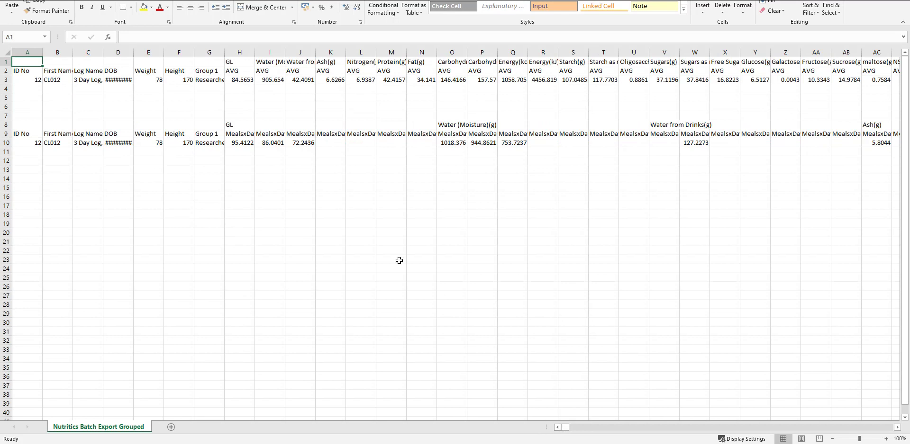